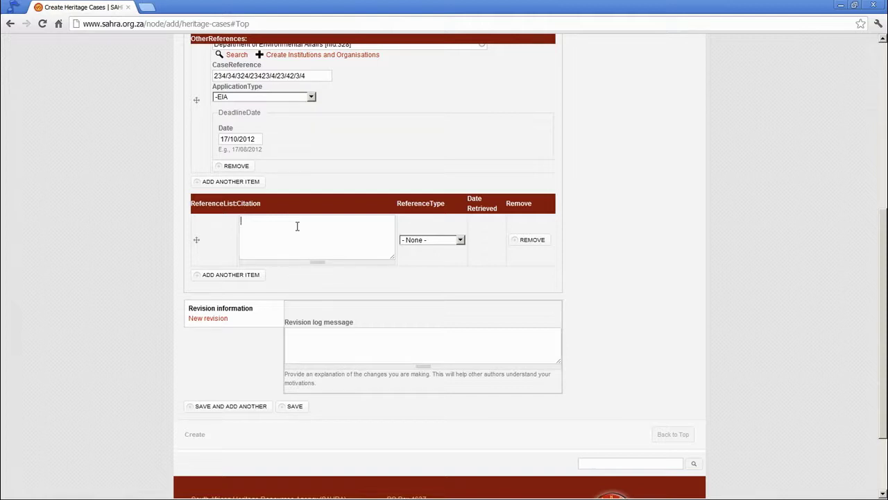
pyautogui.click(460, 239)
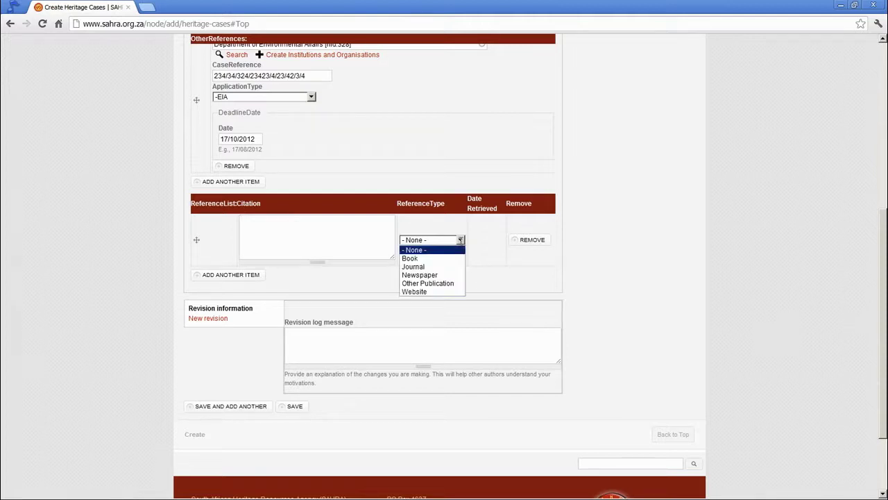
pyautogui.click(350, 240)
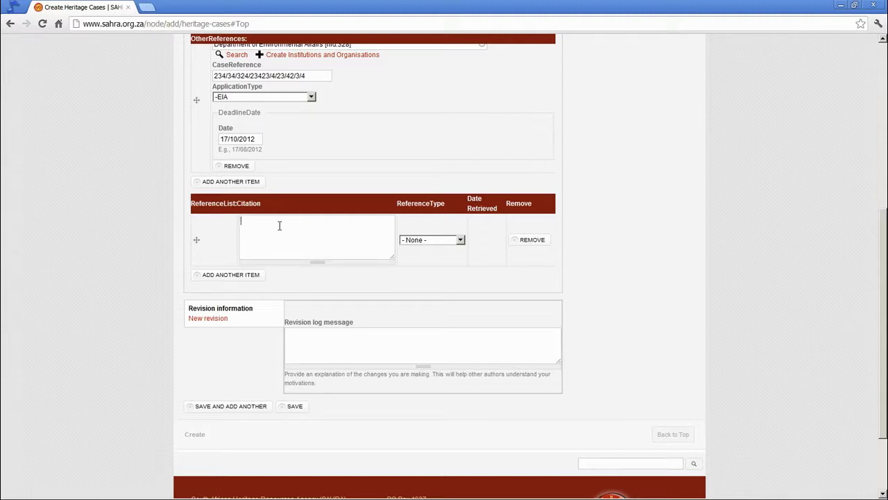
pyautogui.write('www.flamingovleidevelopment.co.za')
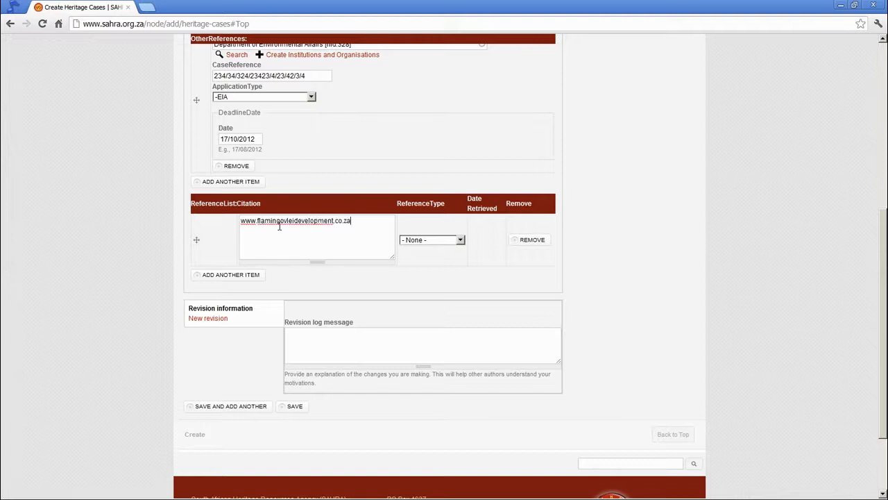
pyautogui.click(436, 240)
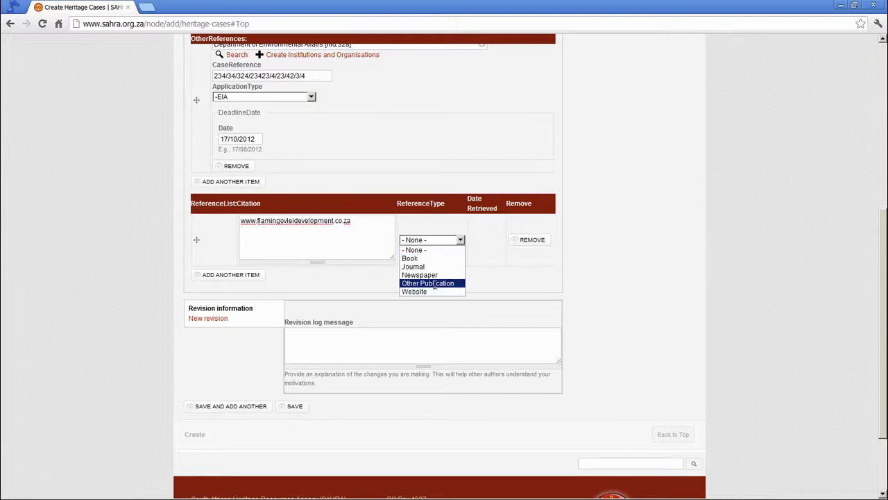
pyautogui.click(431, 291)
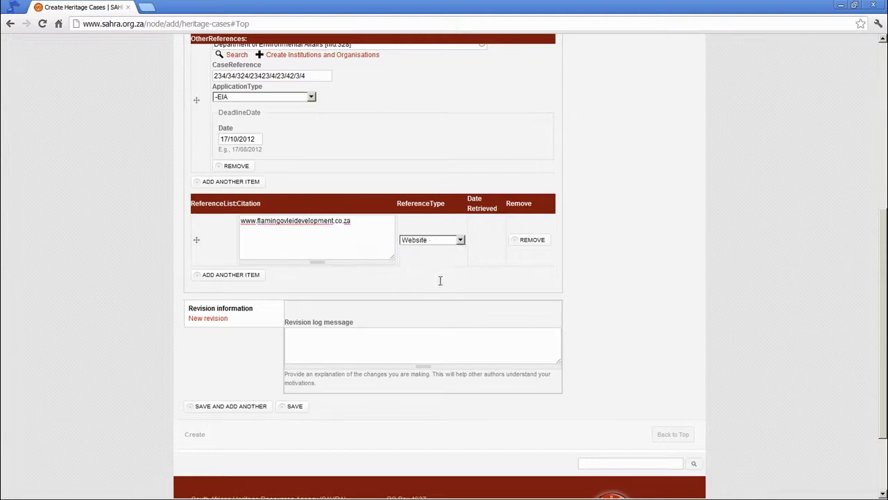
# Add a second reference, "Applicant, HH. 2012. The test applicants of the wind farm development. Journal title: 89. pp 12 -67.", with the type Journal.
pyautogui.click(232, 275)
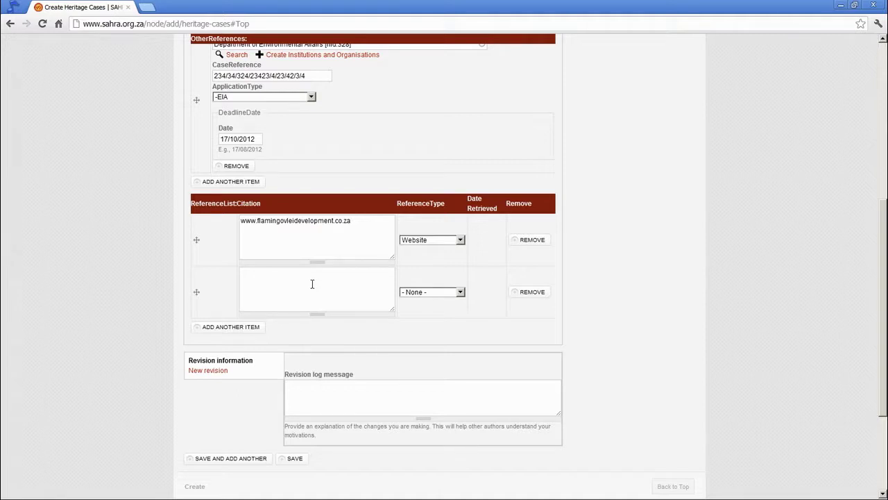
pyautogui.moveTo(363, 223); pyautogui.dragTo(227, 224)
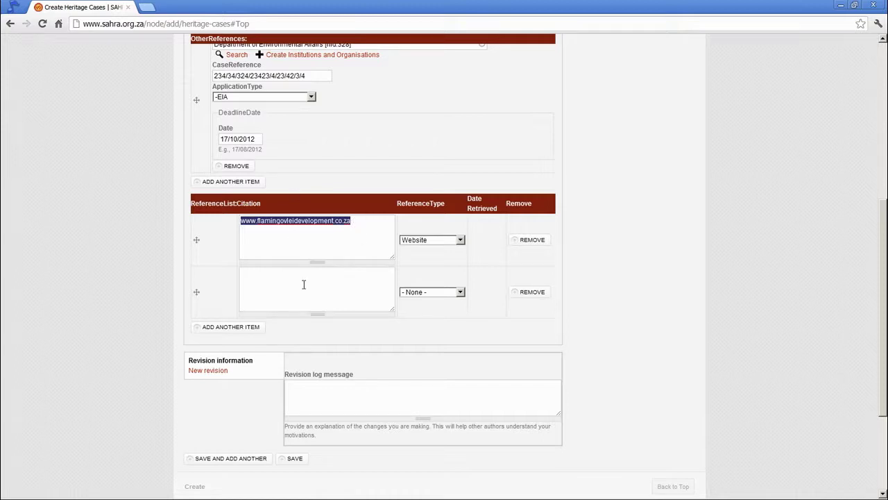
pyautogui.click(271, 283)
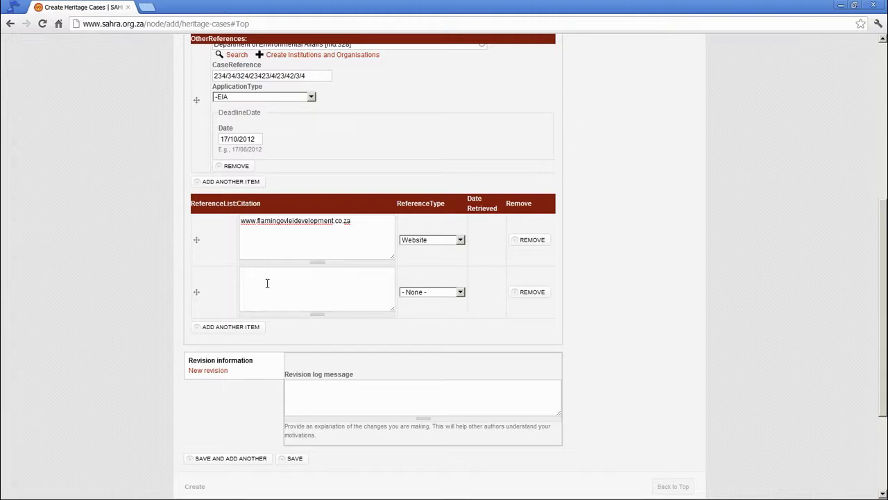
pyautogui.write('Applicant, HH. 2012. The test applicants of teh')
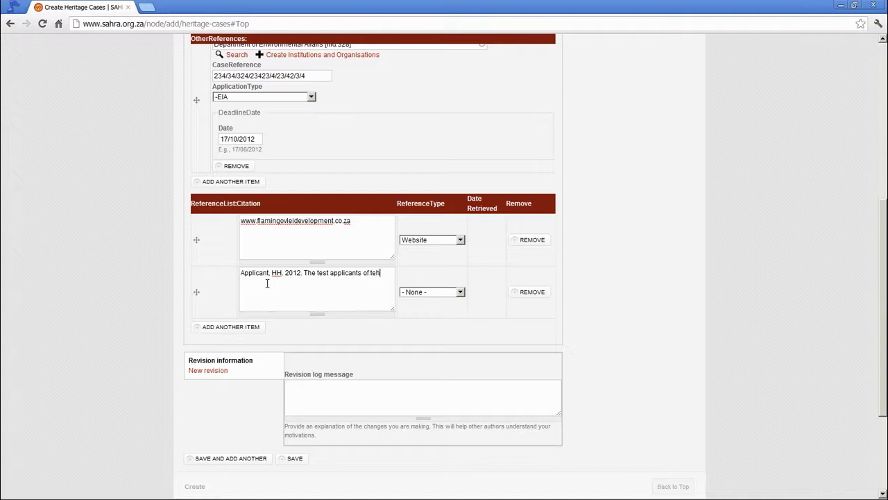
pyautogui.press('BackSpace')
pyautogui.press('BackSpace')
pyautogui.press('BackSpace')
pyautogui.press('BackSpace')
pyautogui.write('the wind farm development.')
pyautogui.write('Journal title')
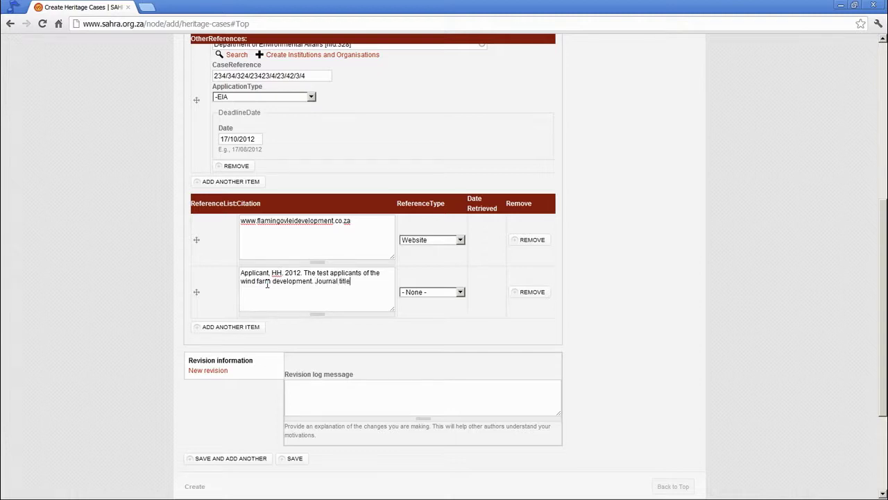
pyautogui.write(': 89. pp 12 -67.')
pyautogui.click(443, 292)
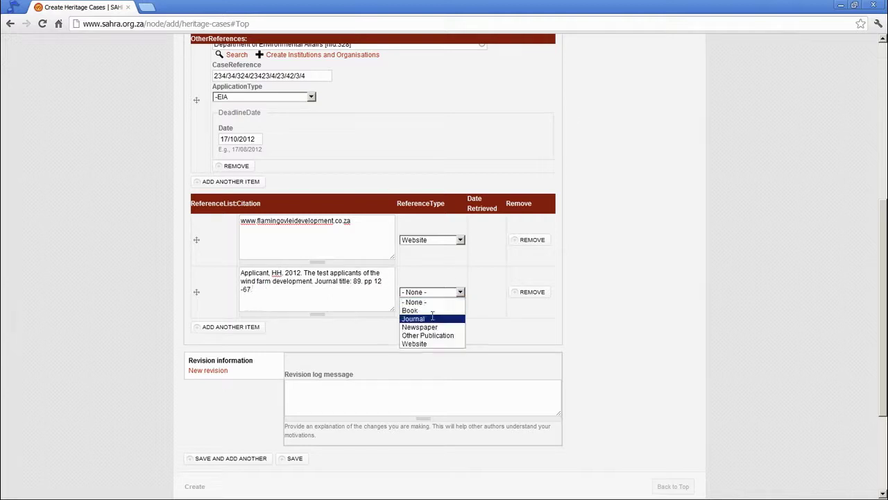
pyautogui.click(429, 317)
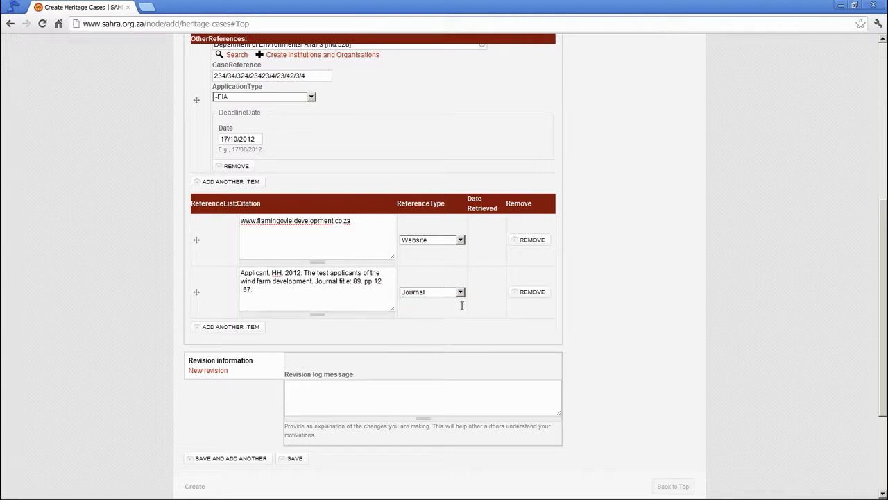
# Show the case's location information and bring South Africa into view on its map.
pyautogui.scroll(3, 159, 201)
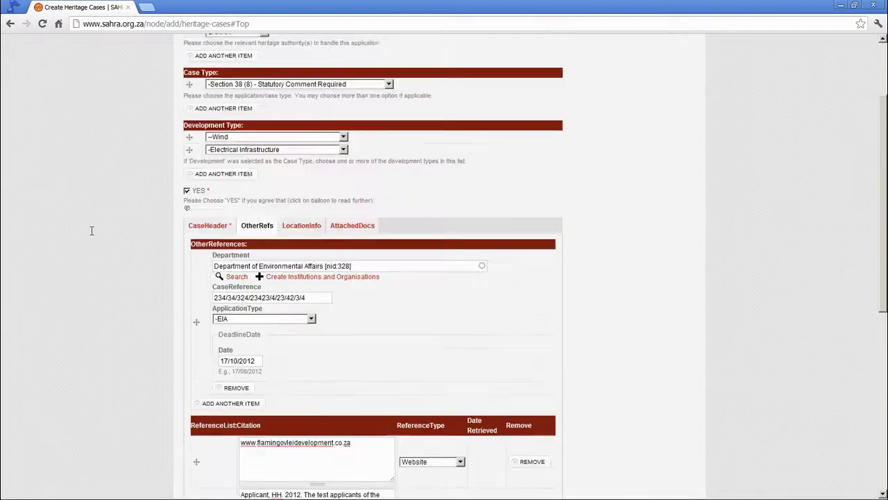
pyautogui.click(293, 219)
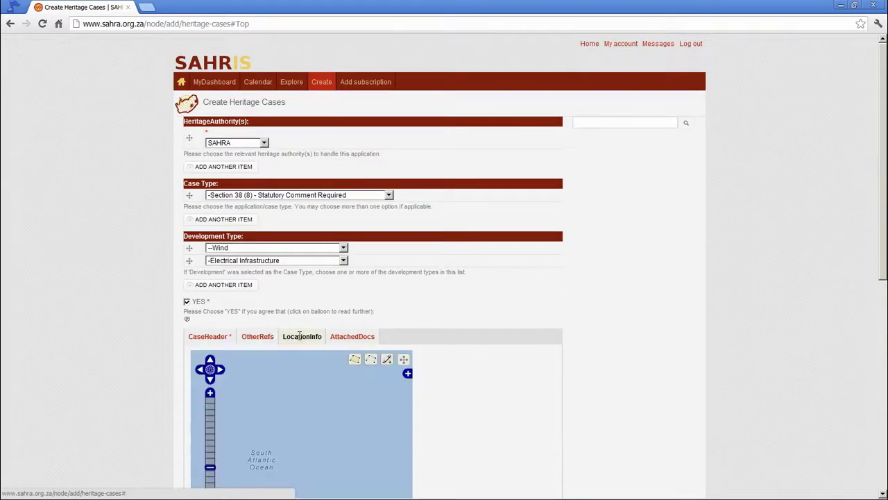
pyautogui.scroll(-2, 109, 313)
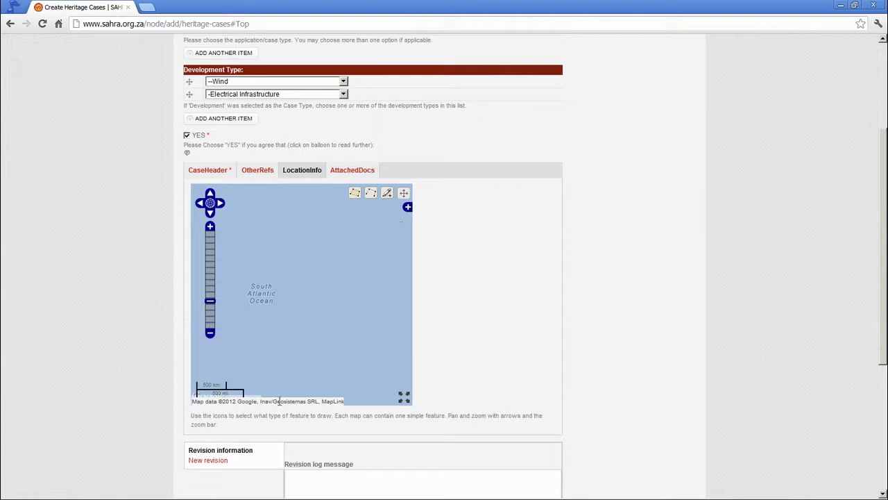
pyautogui.click(210, 333)
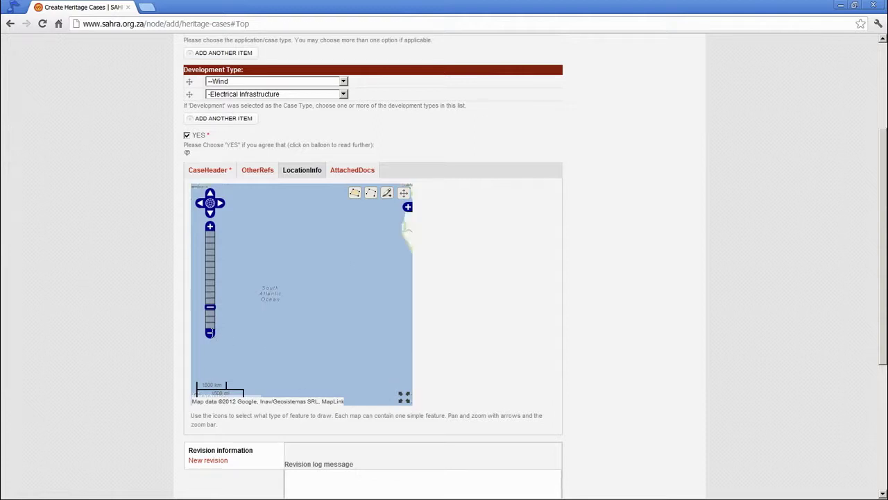
pyautogui.moveTo(388, 310); pyautogui.dragTo(299, 304)
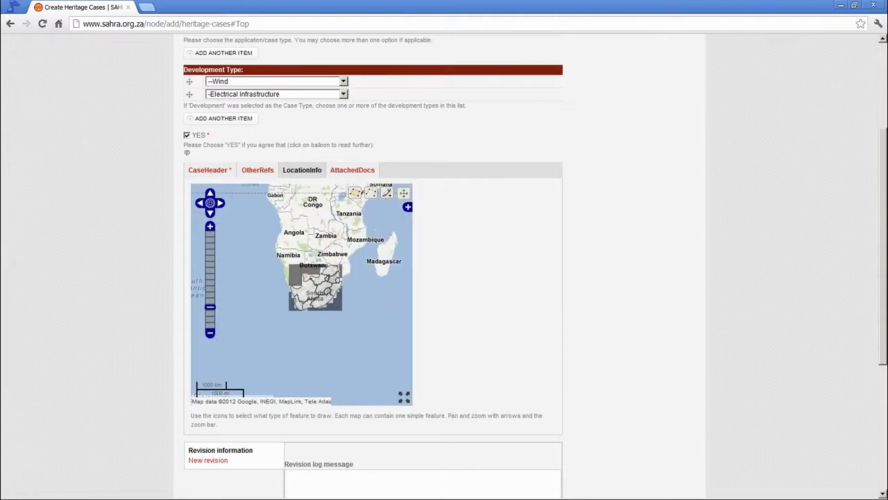
pyautogui.moveTo(278, 268); pyautogui.dragTo(356, 334)
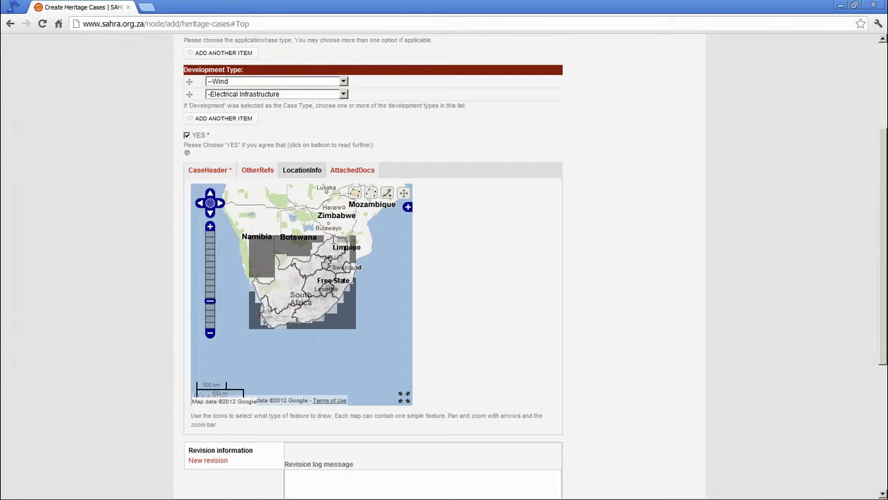
# Show the attached documents section and examine the file size, file type and pixel limits for case images.
pyautogui.click(350, 169)
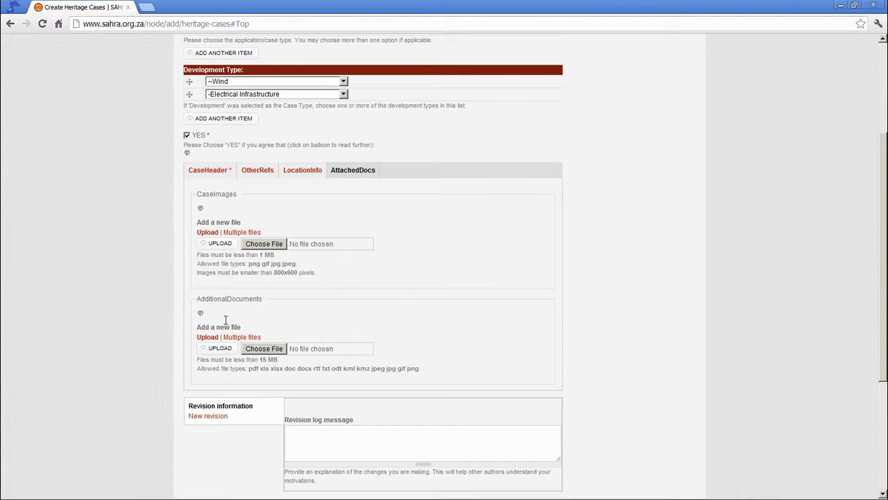
pyautogui.moveTo(219, 310)
pyautogui.moveTo(198, 252); pyautogui.dragTo(310, 272)
pyautogui.moveTo(198, 357); pyautogui.dragTo(432, 374)
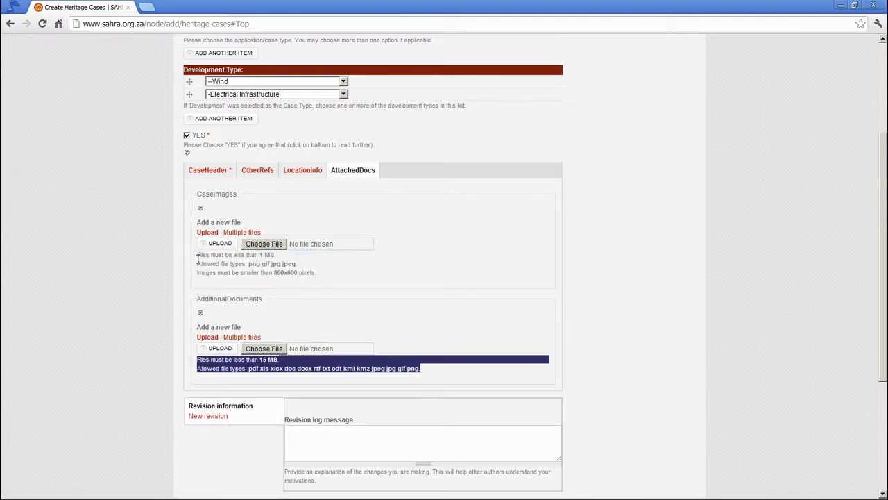
pyautogui.click(240, 276)
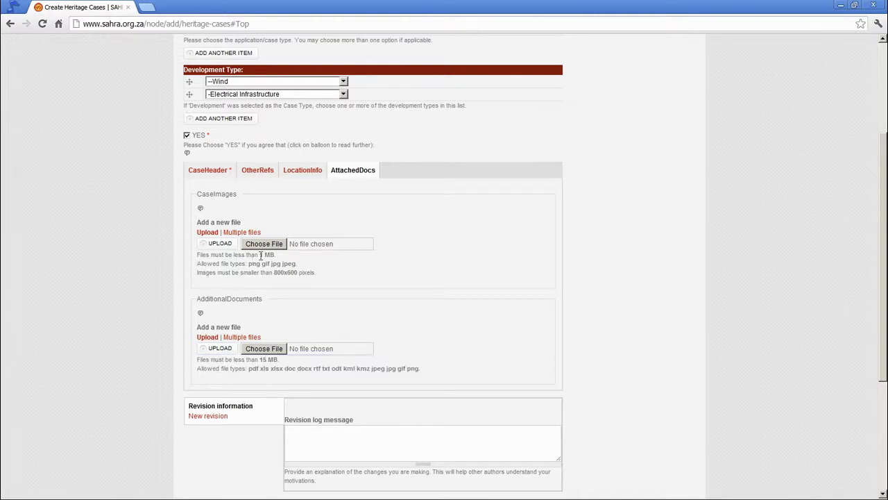
pyautogui.moveTo(258, 258); pyautogui.dragTo(277, 257)
pyautogui.click(265, 267)
pyautogui.moveTo(274, 272); pyautogui.dragTo(299, 274)
pyautogui.moveTo(198, 264); pyautogui.dragTo(318, 272)
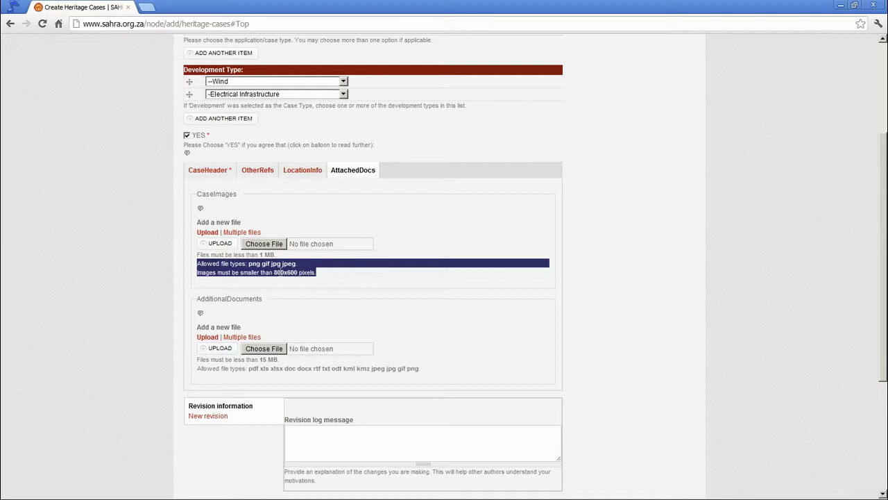
pyautogui.click(252, 267)
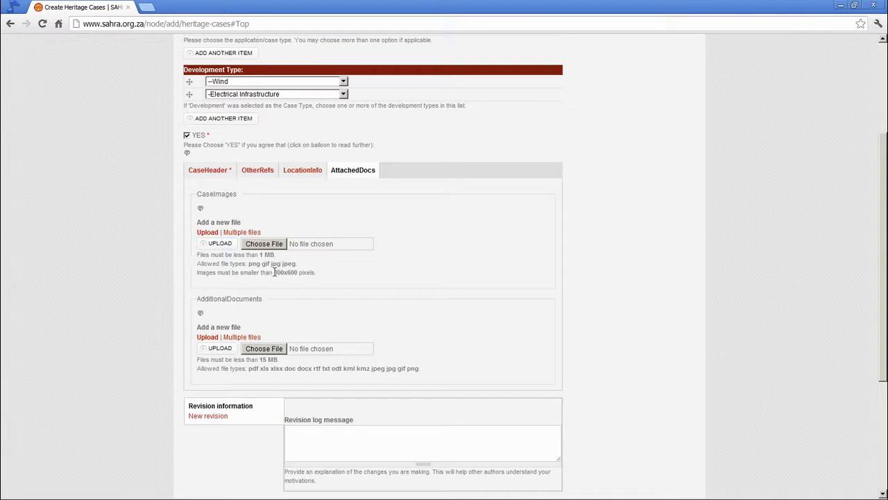
pyautogui.moveTo(273, 272); pyautogui.dragTo(296, 274)
pyautogui.moveTo(249, 263); pyautogui.dragTo(275, 255)
# Examine the maximum file size and allowed file types for additional documents.
pyautogui.click(206, 365)
pyautogui.moveTo(261, 359); pyautogui.dragTo(282, 361)
pyautogui.click(267, 366)
pyautogui.moveTo(260, 359); pyautogui.dragTo(275, 360)
pyautogui.click(216, 369)
pyautogui.moveTo(263, 369); pyautogui.dragTo(403, 369)
pyautogui.click(392, 370)
pyautogui.click(201, 208)
pyautogui.click(215, 245)
pyautogui.moveTo(197, 221); pyautogui.dragTo(242, 222)
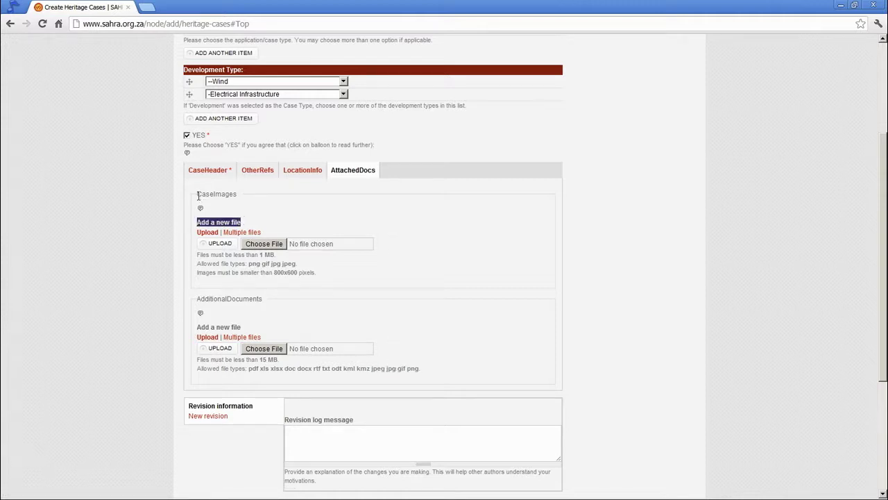
pyautogui.moveTo(198, 195)
pyautogui.mouseDown()
pyautogui.moveTo(232, 195)
pyautogui.moveTo(200, 208)
pyautogui.moveTo(210, 201)
pyautogui.mouseUp()
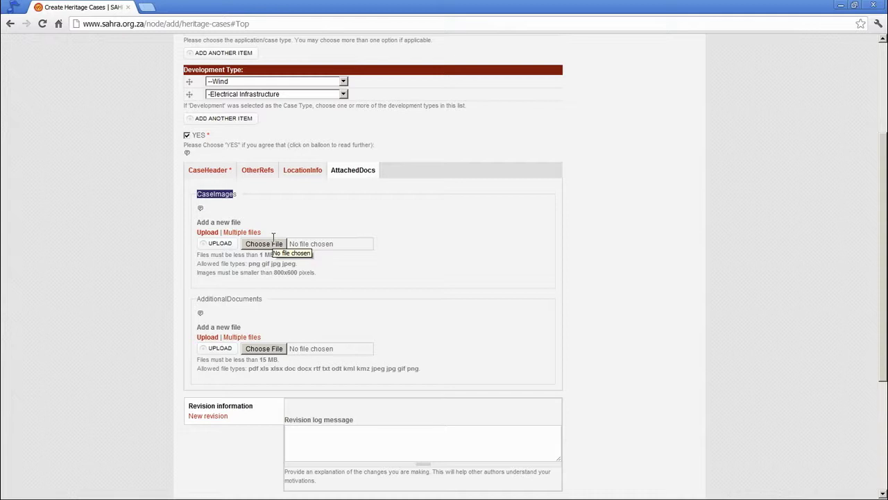
pyautogui.click(207, 279)
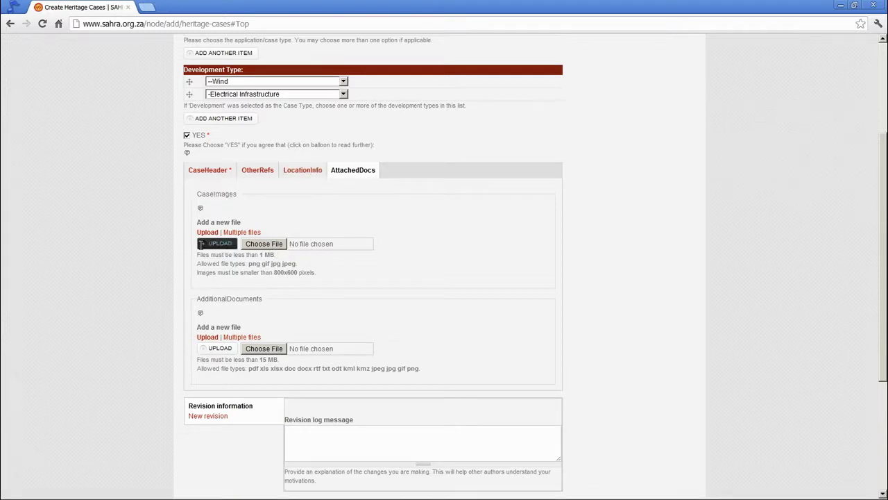
# Upload Penguins.jpg from the Sample Pictures folder as a case image.
pyautogui.click(256, 244)
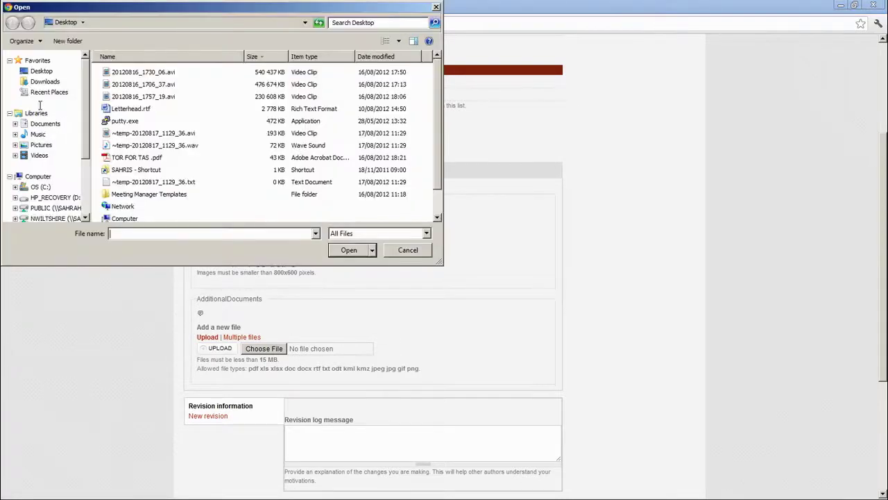
pyautogui.click(41, 144)
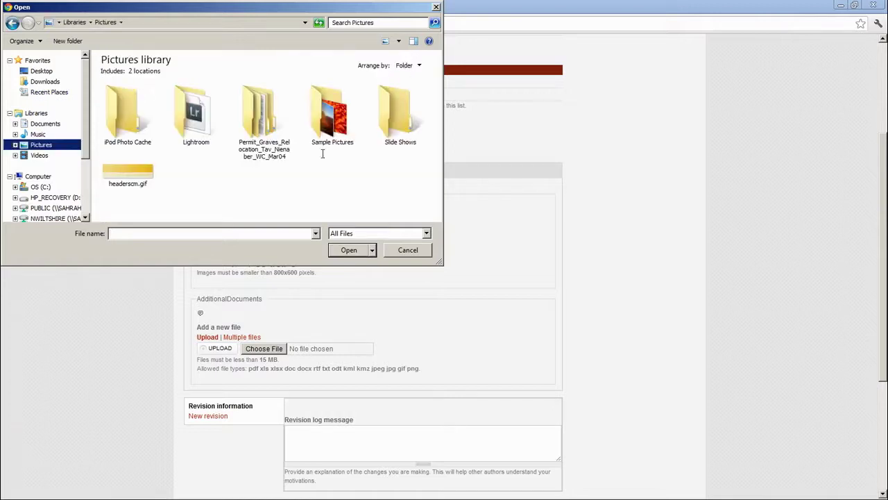
pyautogui.doubleClick(343, 129)
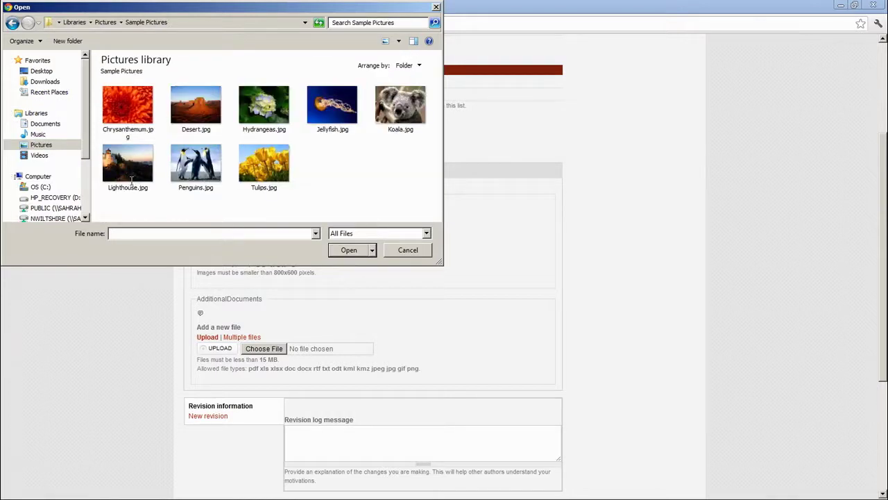
pyautogui.click(201, 190)
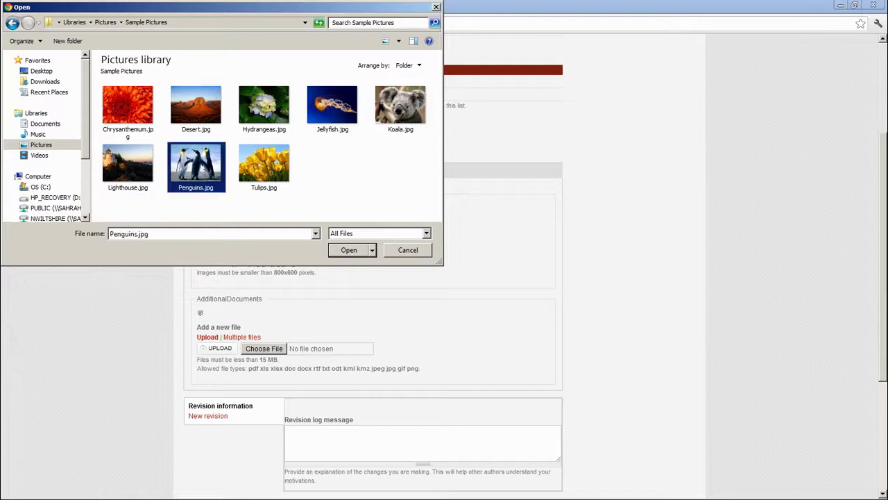
pyautogui.click(124, 209)
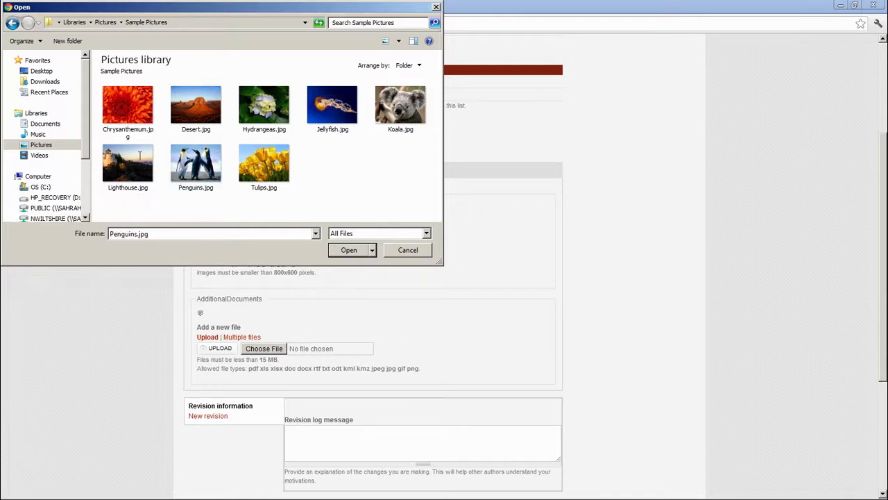
pyautogui.click(139, 157)
pyautogui.click(196, 167)
pyautogui.doubleClick(188, 168)
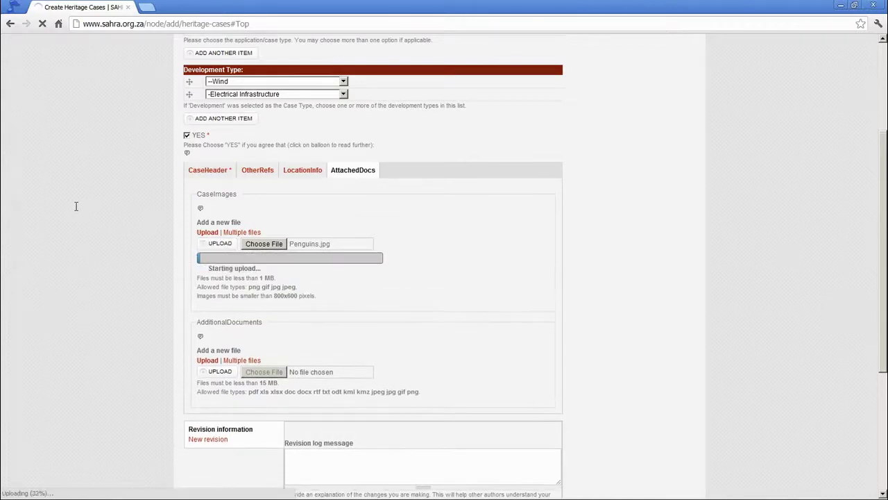
# Try to queue Lighthouse.jpg, Penguins.jpg and Tulips.jpg together for a multiple-file upload of case images.
pyautogui.click(247, 233)
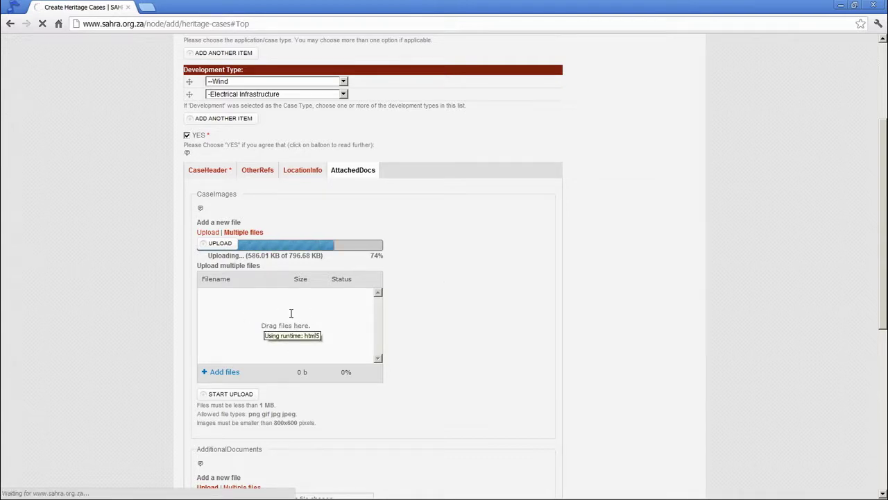
pyautogui.click(221, 372)
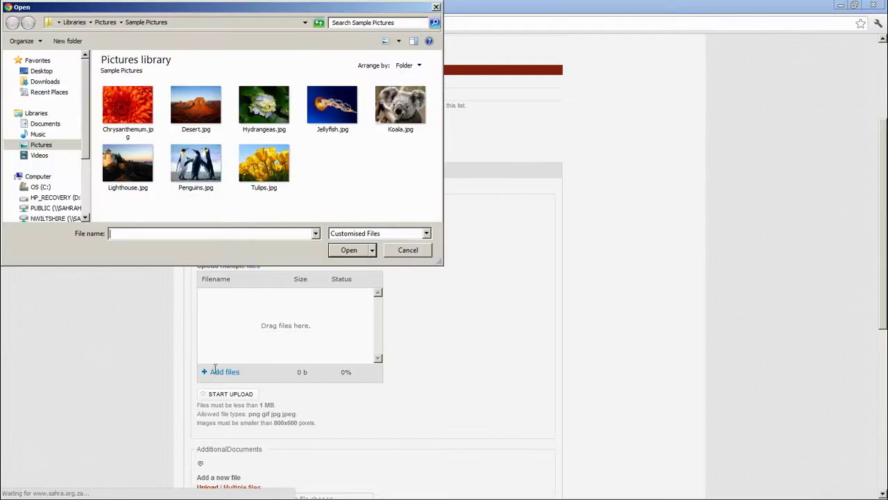
pyautogui.moveTo(112, 207); pyautogui.dragTo(289, 168)
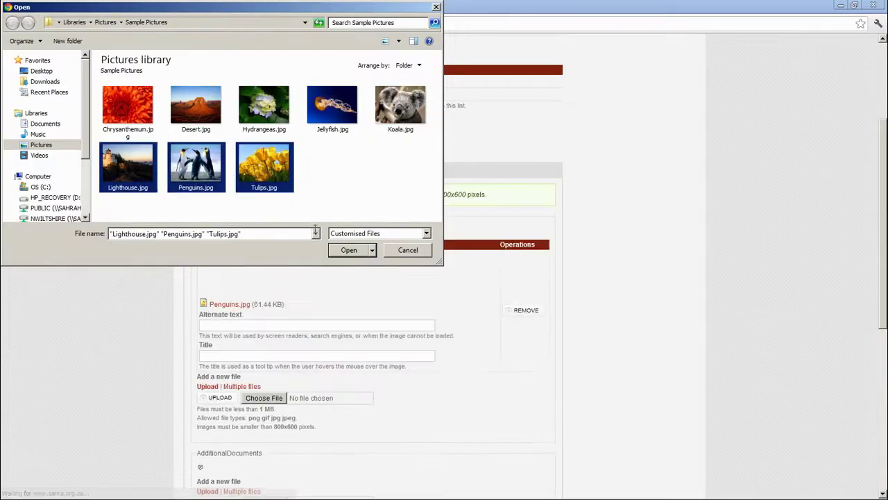
pyautogui.click(350, 253)
# Upload Lighthouse.jpg and Tulips.jpg together as case images, dropping Penguins.jpg from the selected batch of three pictures.
pyautogui.scroll(-3, 161, 322)
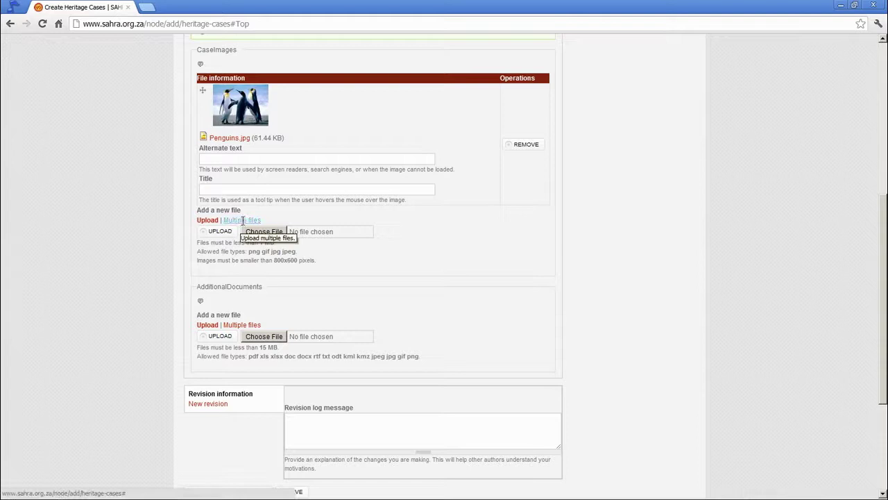
pyautogui.click(248, 220)
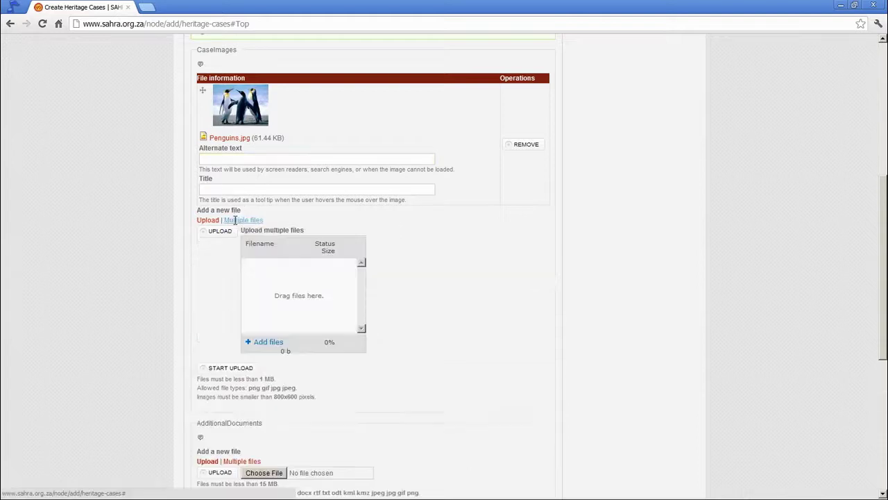
pyautogui.click(269, 342)
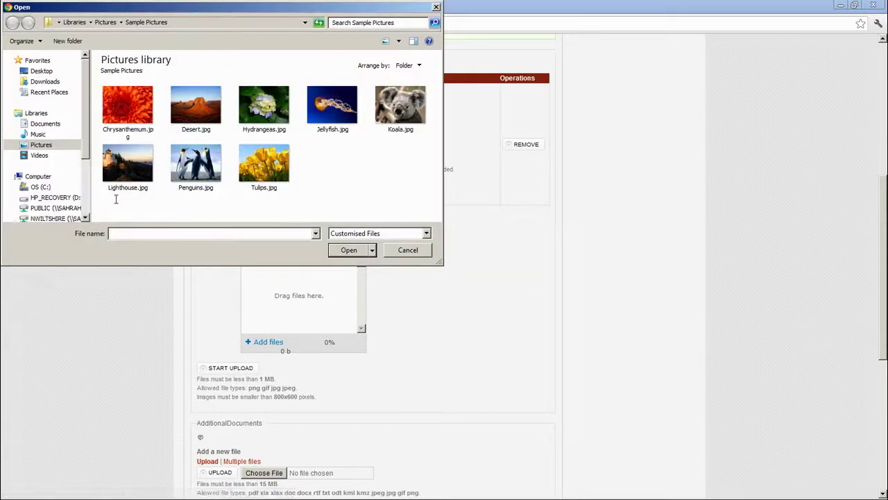
pyautogui.moveTo(115, 198); pyautogui.dragTo(288, 173)
pyautogui.click(345, 251)
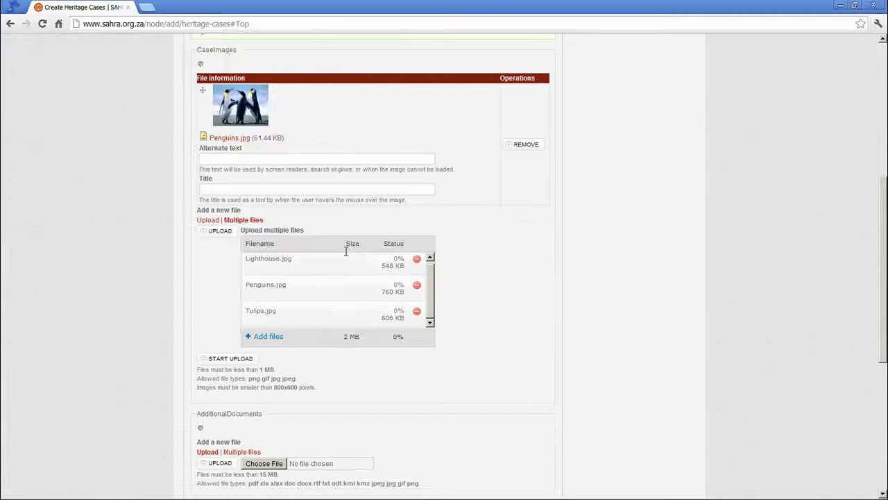
pyautogui.click(418, 286)
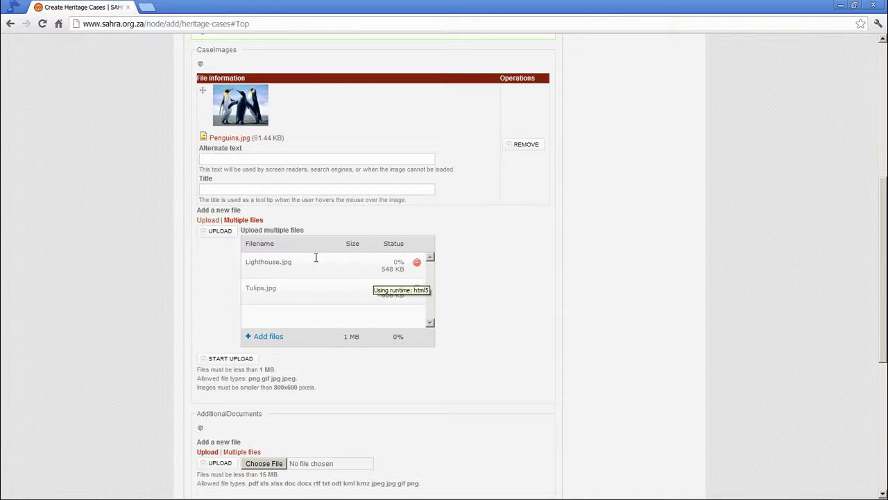
pyautogui.click(225, 360)
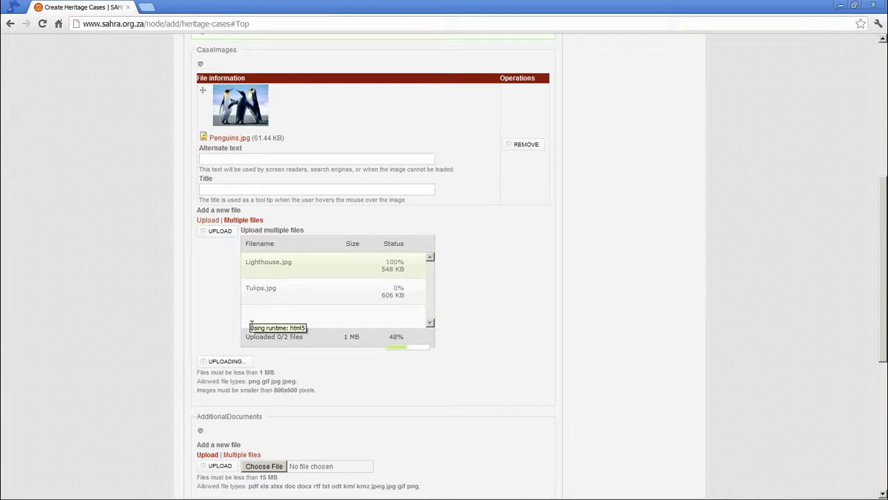
# Upload TOR FOR TAS .pdf from the Desktop as an additional document.
pyautogui.scroll(-3, 214, 384)
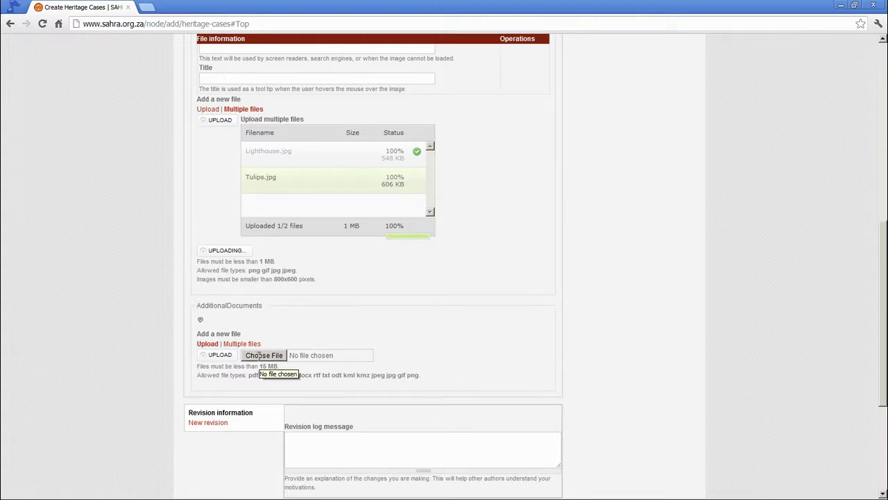
pyautogui.click(258, 355)
pyautogui.click(41, 71)
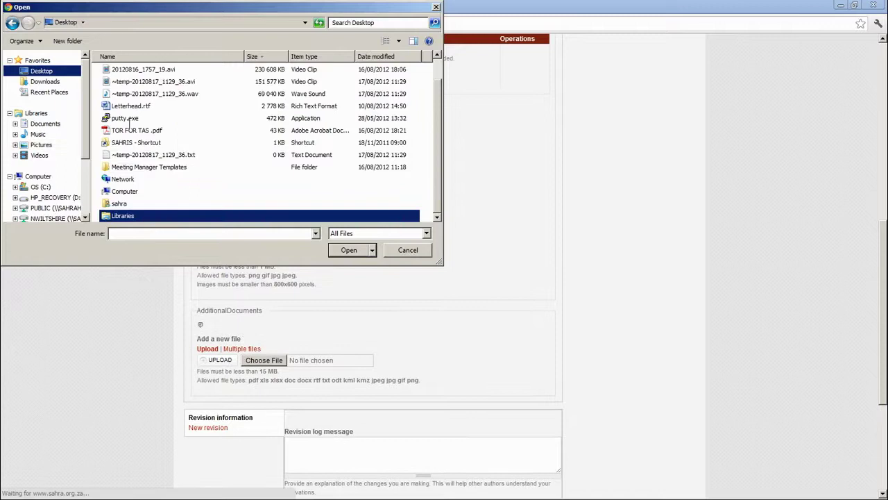
pyautogui.doubleClick(132, 130)
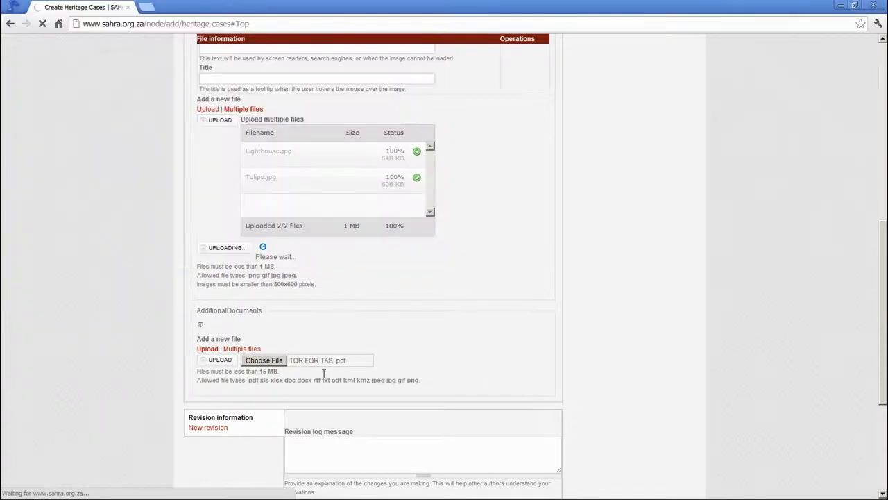
pyautogui.click(219, 360)
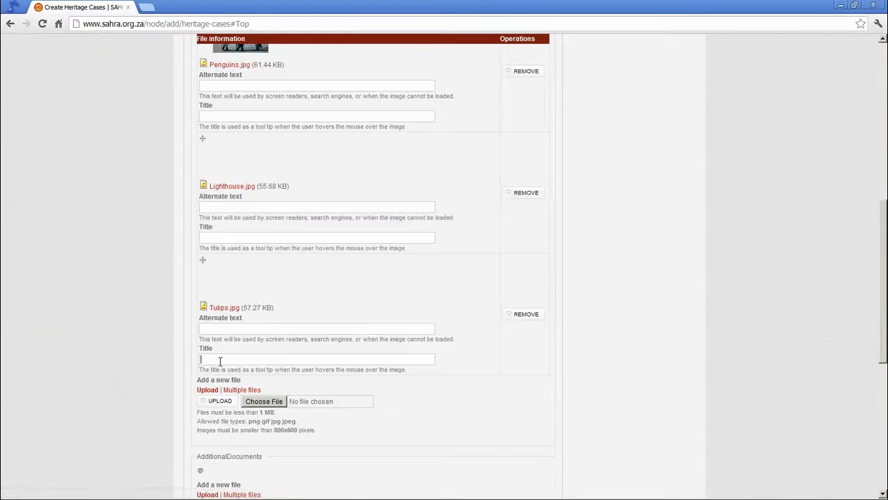
pyautogui.scroll(-2, 208, 389)
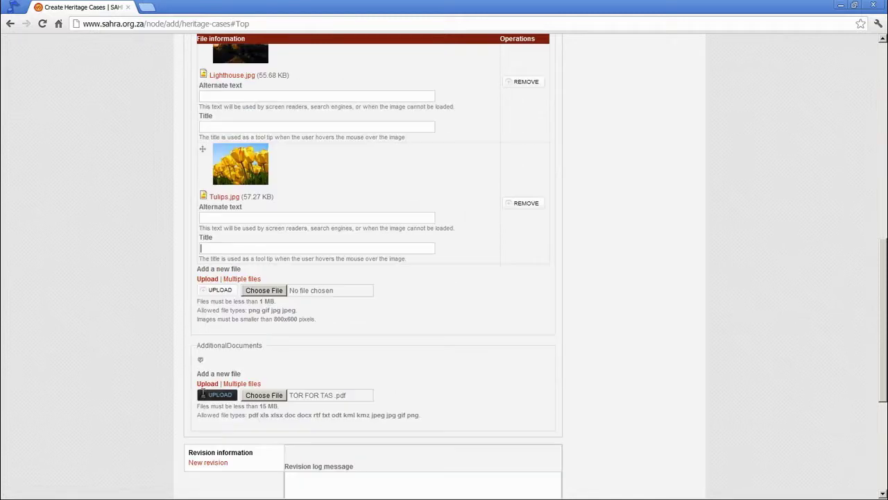
pyautogui.click(205, 395)
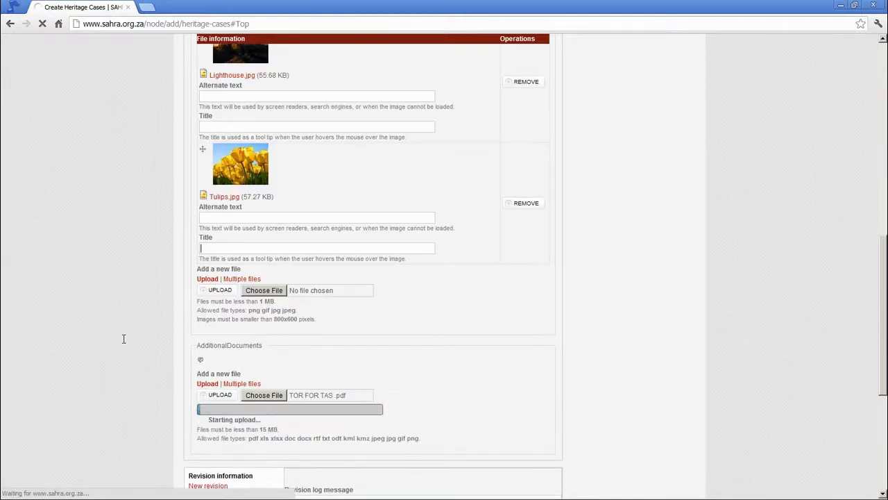
# Examine the alternate text and title fields of the uploaded case images.
pyautogui.scroll(-2, 122, 353)
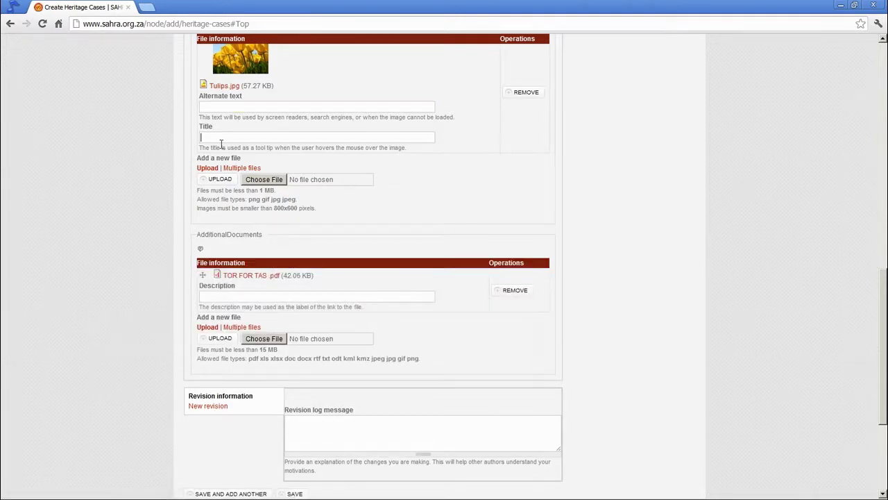
pyautogui.scroll(1, 104, 253)
pyautogui.scroll(2, 96, 247)
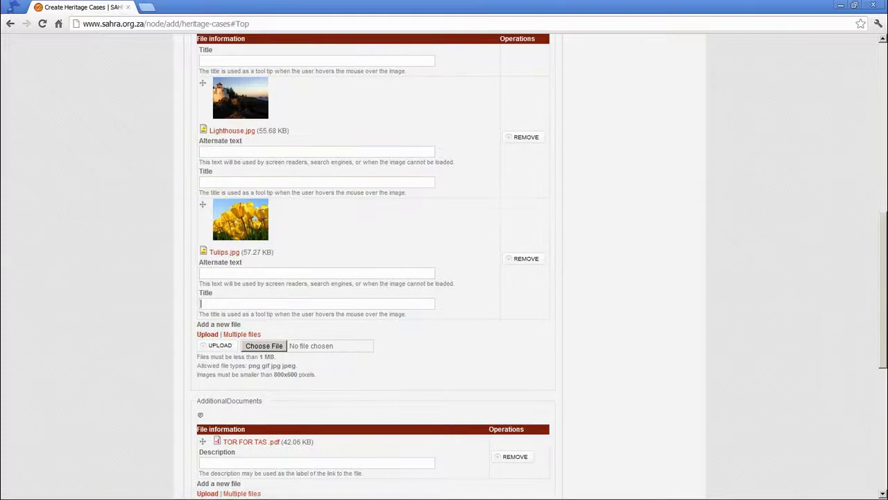
pyautogui.scroll(2, 262, 208)
pyautogui.scroll(1, 254, 143)
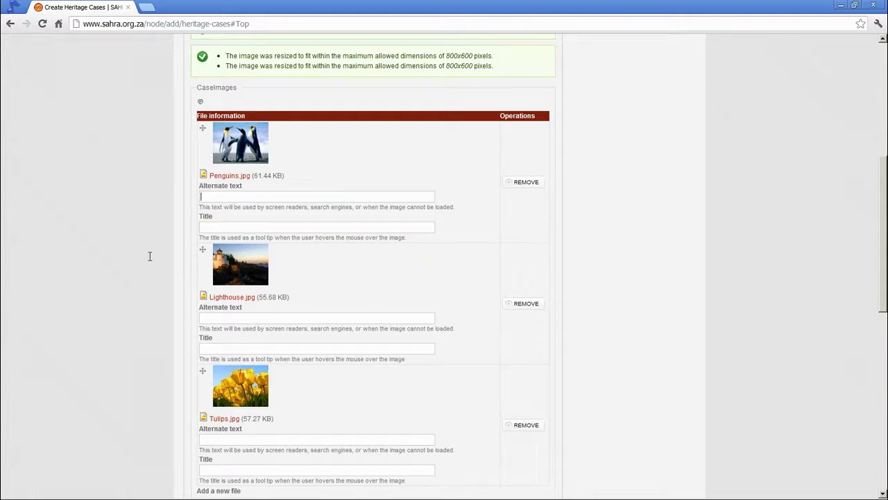
# Describe the additional document TOR FOR TAS .pdf as "Flamingo Vlei EIA".
pyautogui.scroll(-2, 149, 254)
pyautogui.scroll(-4, 367, 285)
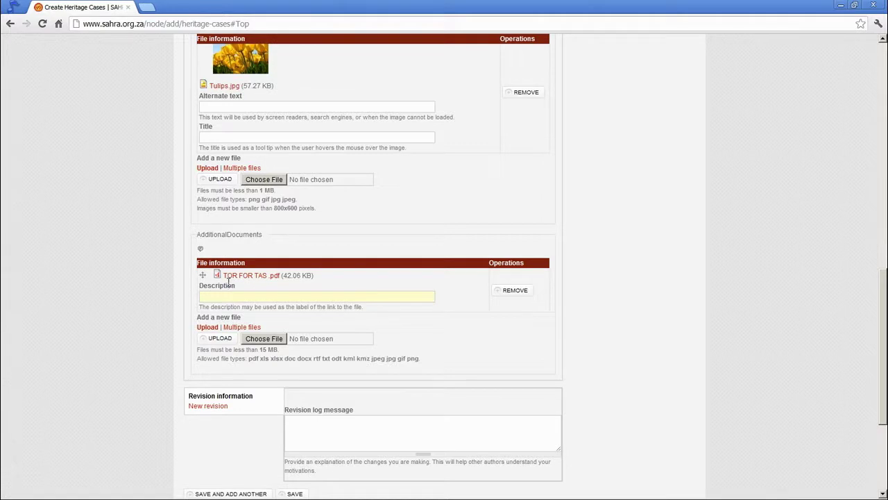
pyautogui.click(239, 297)
pyautogui.write('flam')
pyautogui.press('BackSpace')
pyautogui.press('BackSpace')
pyautogui.press('BackSpace')
pyautogui.press('BackSpace')
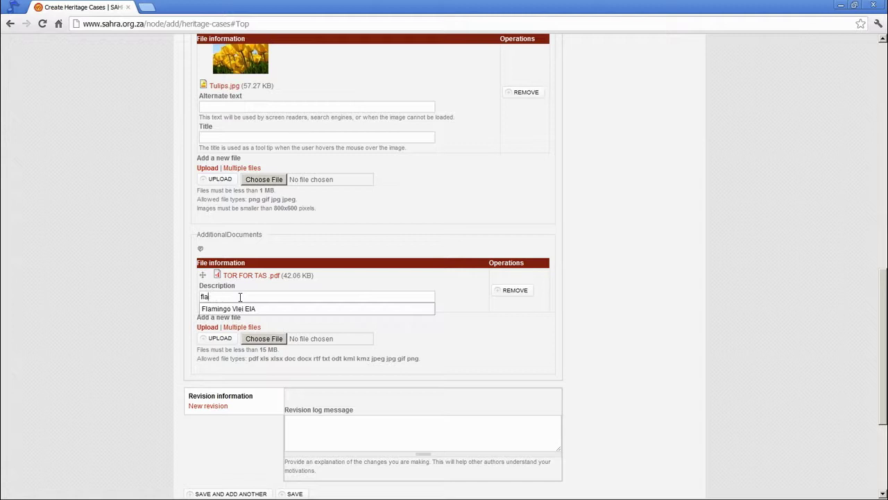
pyautogui.write('Flamingo Vlei EIA')
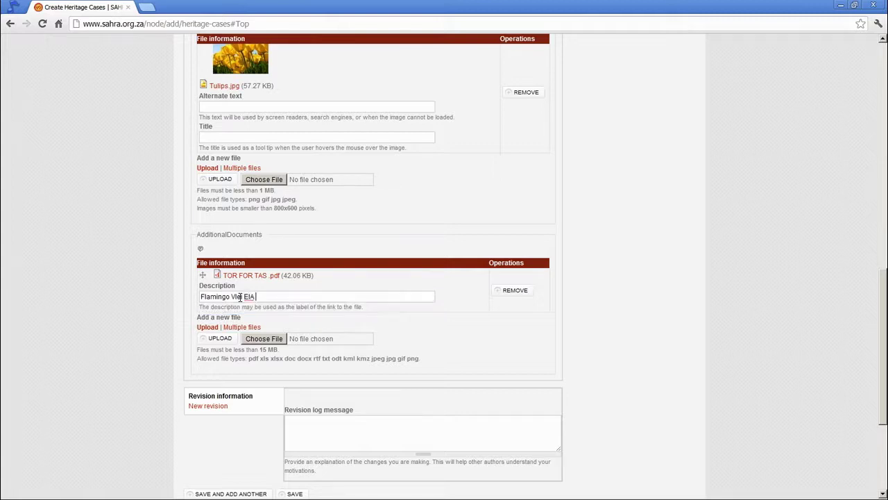
pyautogui.press('BackSpace')
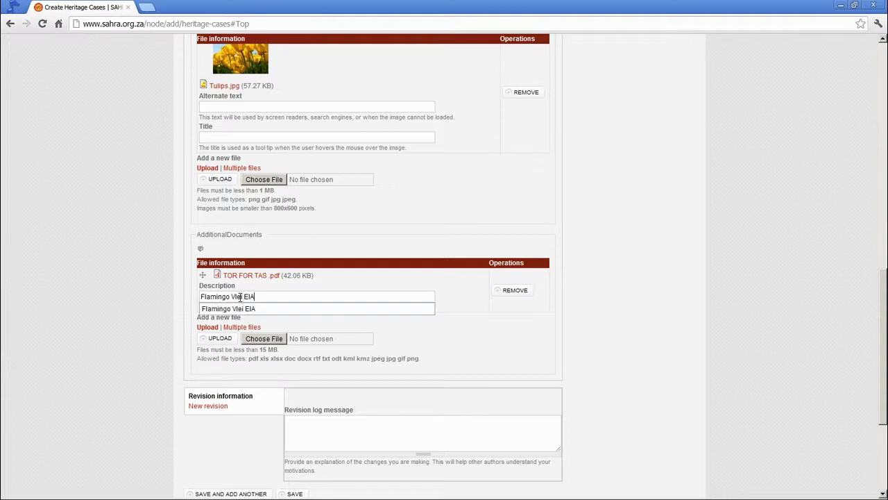
pyautogui.click(179, 323)
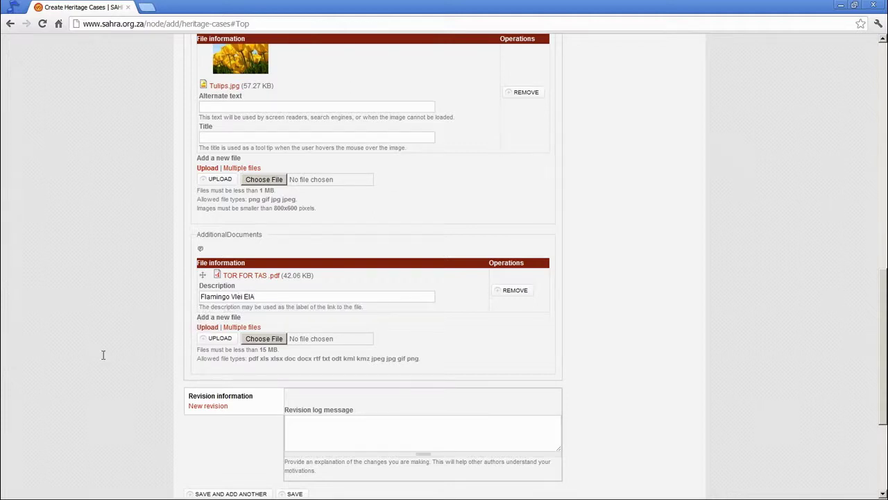
# Save the new heritage case and review its page from the case header down to the additional documents.
pyautogui.scroll(-3, 111, 358)
pyautogui.scroll(8, 317, 351)
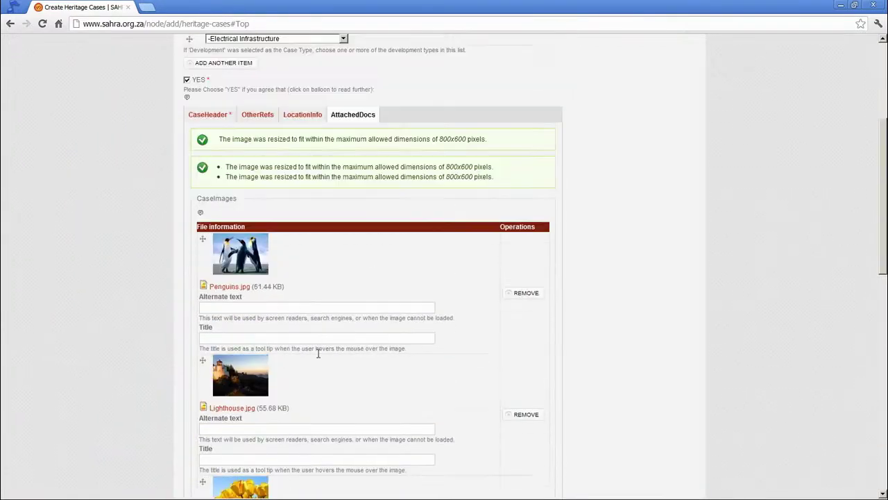
pyautogui.scroll(2, 318, 353)
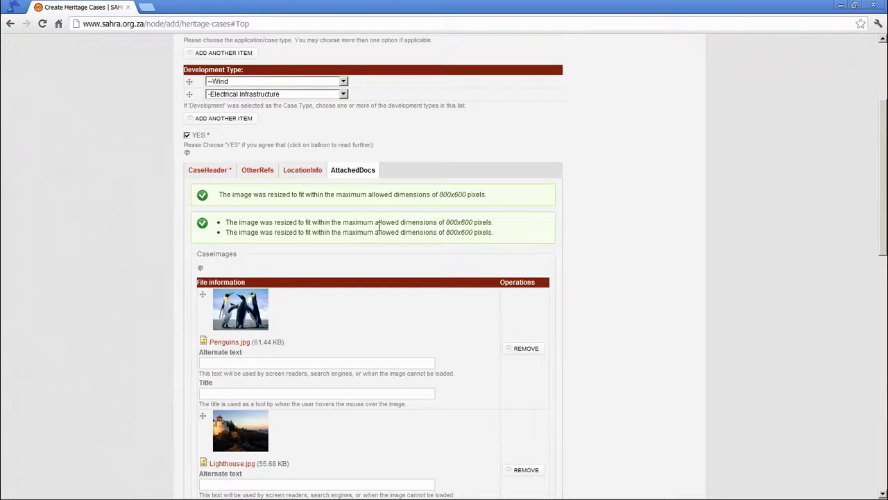
pyautogui.scroll(-10, 375, 240)
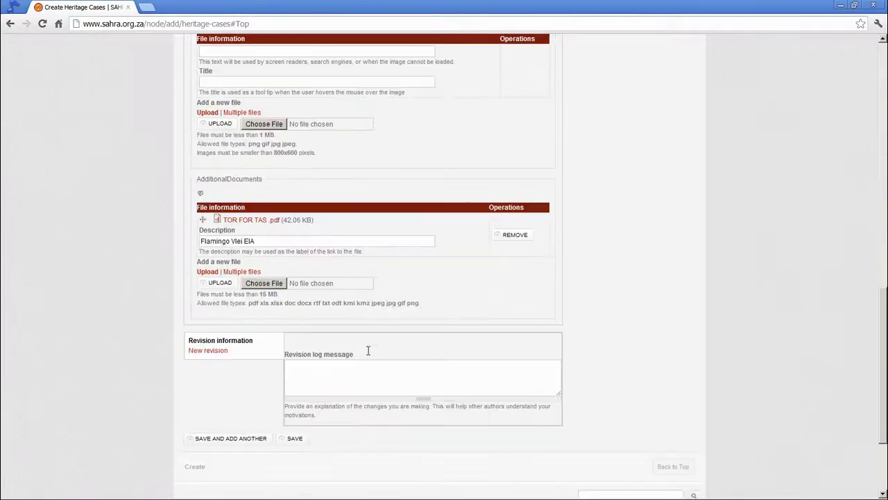
pyautogui.click(300, 438)
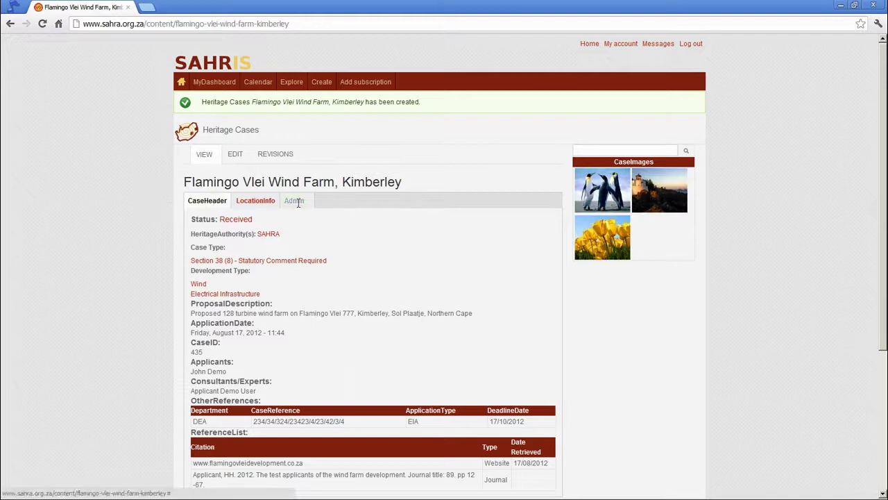
pyautogui.scroll(-3, 150, 296)
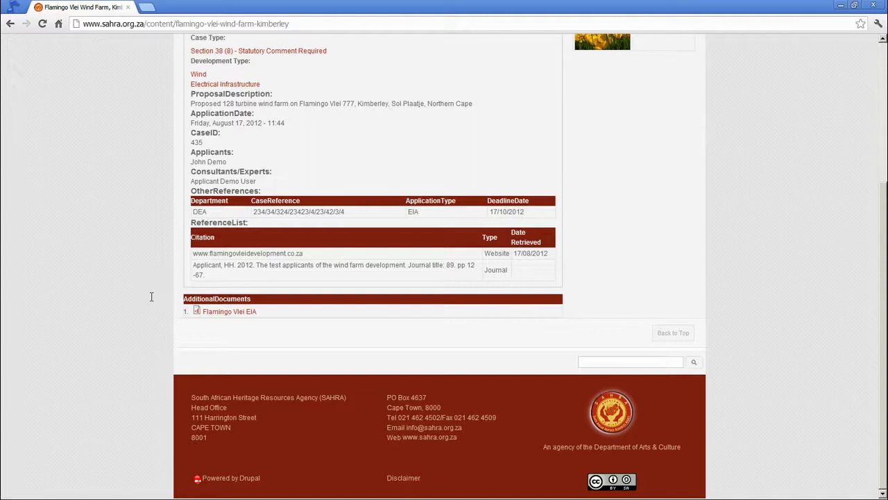
pyautogui.scroll(3, 152, 295)
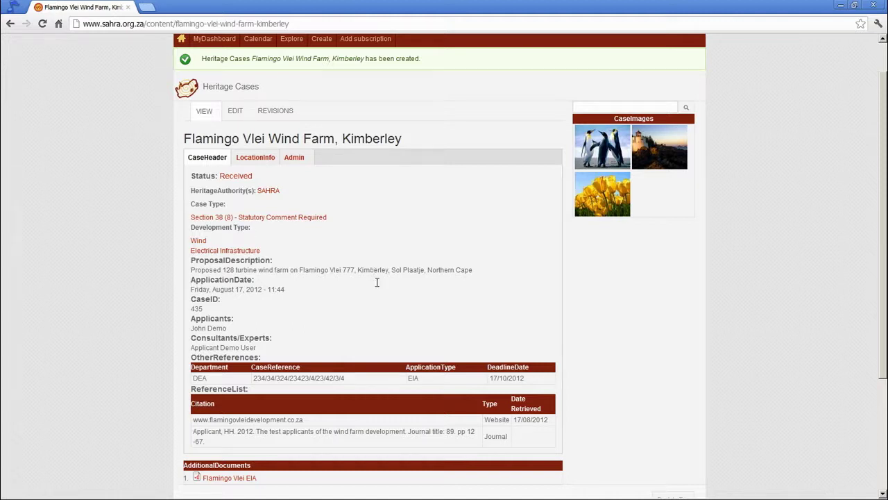
# Open the saved case for editing and look over its form from the heritage authorities to the revision information.
pyautogui.click(234, 112)
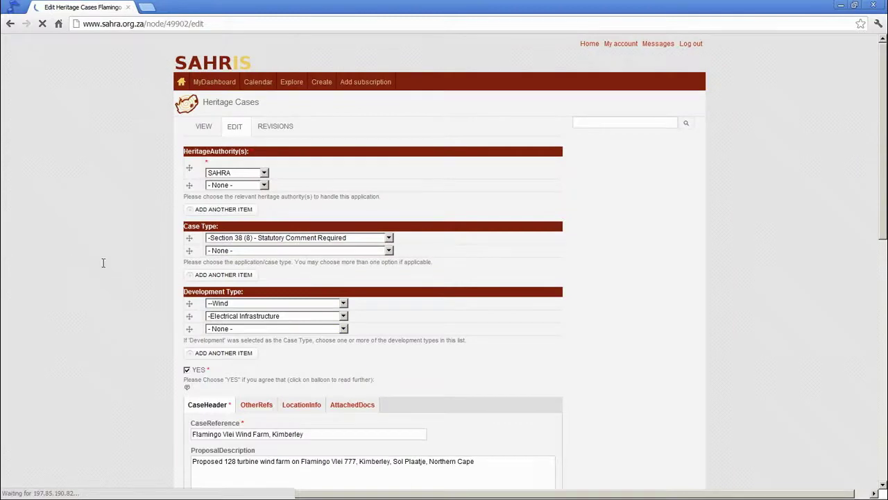
pyautogui.scroll(-3, 104, 259)
pyautogui.scroll(-2, 104, 259)
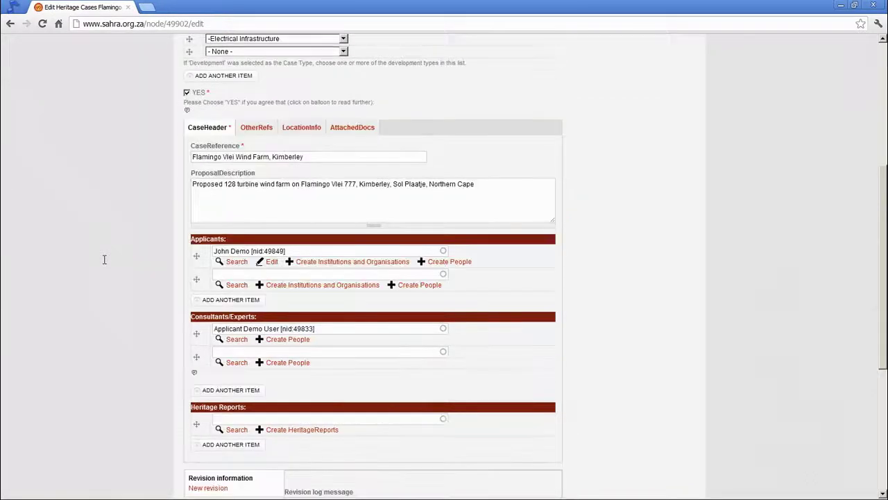
pyautogui.scroll(-3, 104, 259)
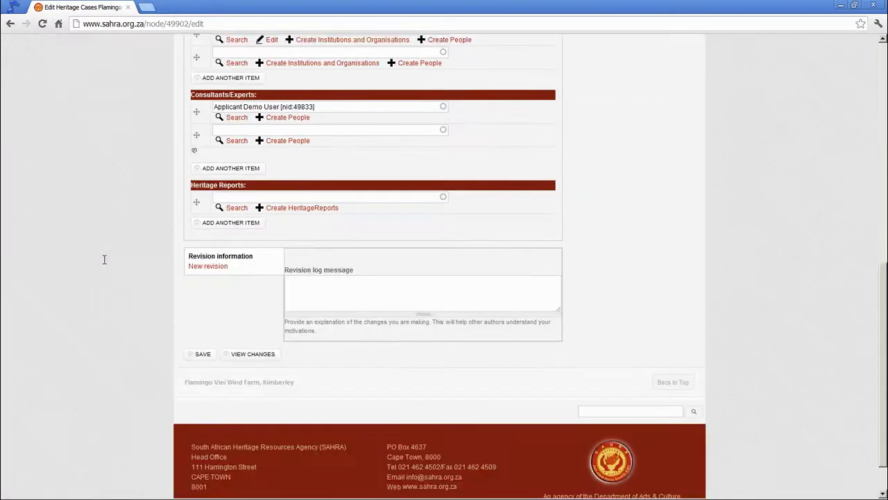
pyautogui.scroll(7, 104, 259)
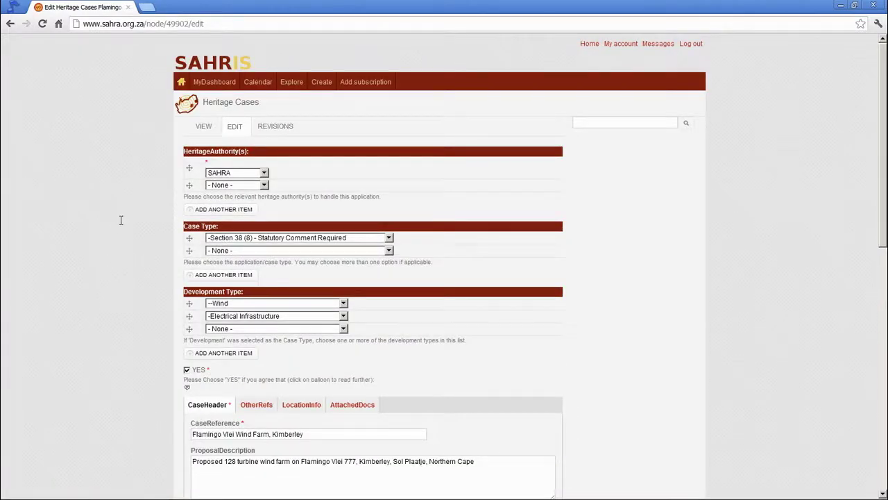
pyautogui.scroll(-1, 125, 290)
pyautogui.scroll(-6, 126, 290)
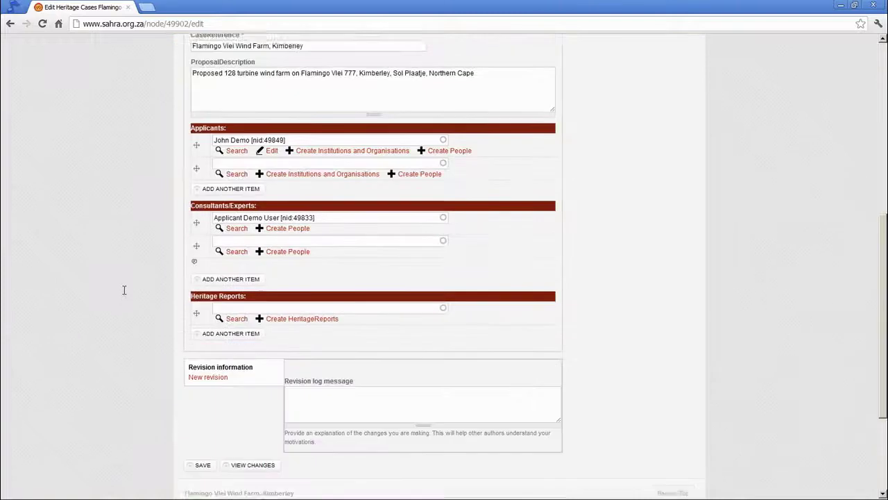
pyautogui.scroll(6, 126, 288)
pyautogui.scroll(1, 126, 285)
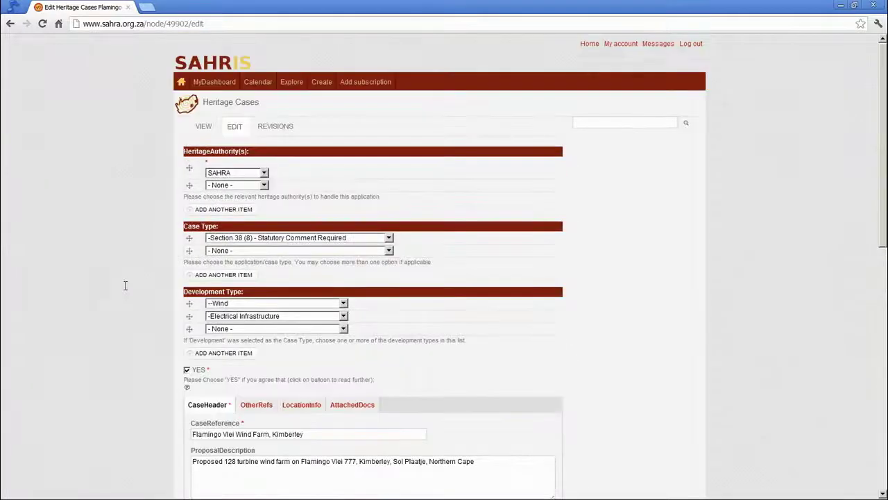